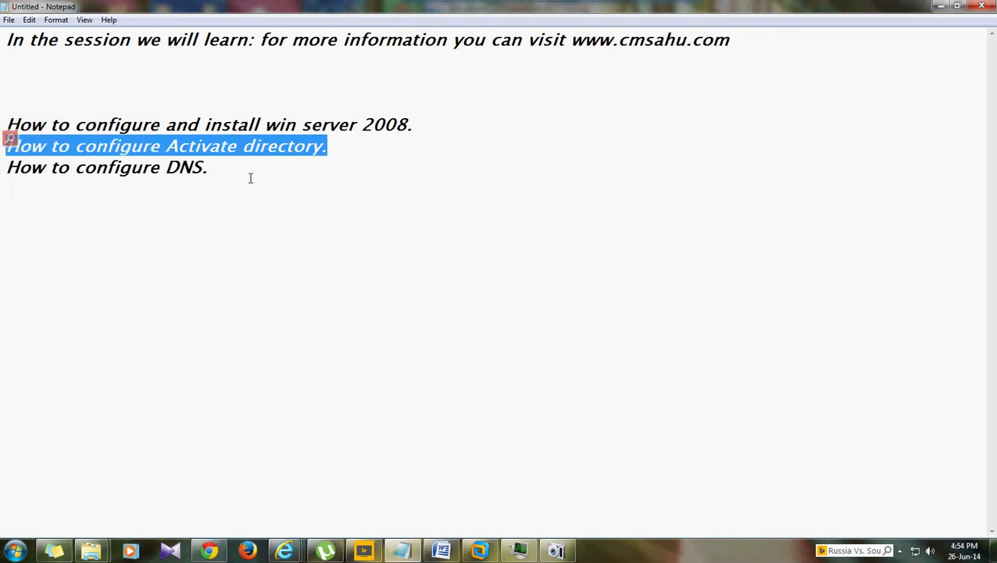
- Review the 'How to configure DNS' topic in Notepad, minimize it, and switch to VMware Workstation
left_click_drag(236, 174, 1, 161)
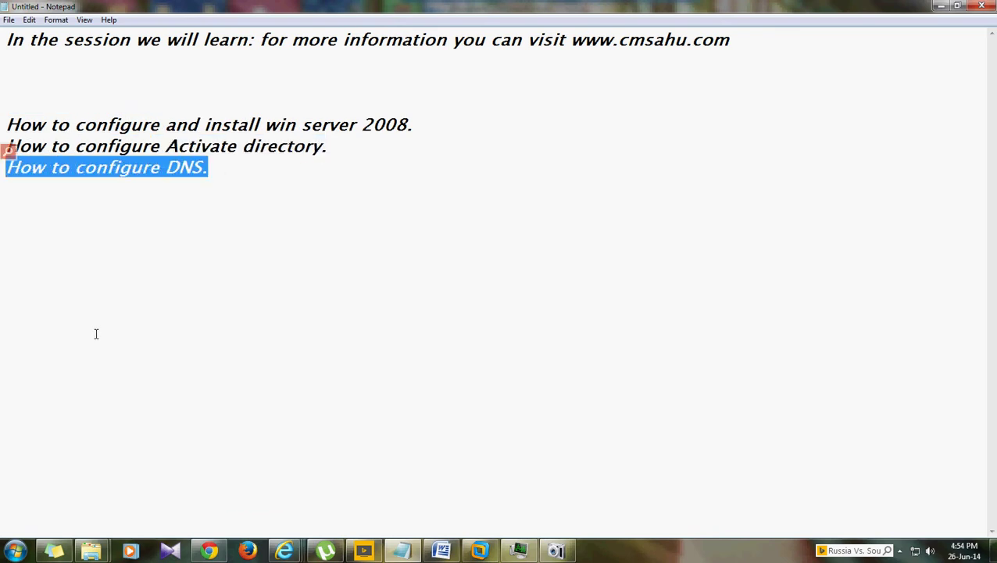
left_click(409, 206)
left_click(941, 6)
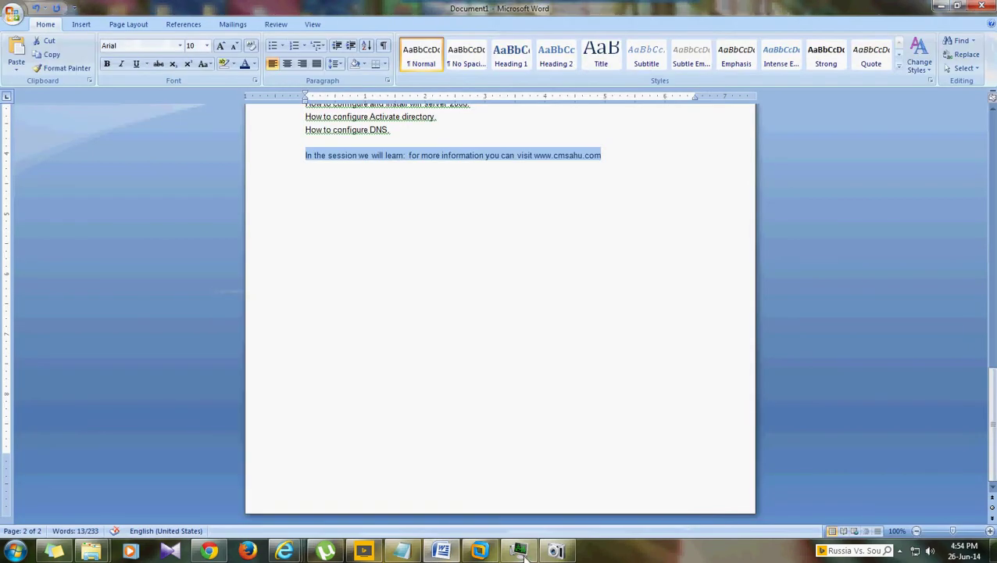
left_click(480, 550)
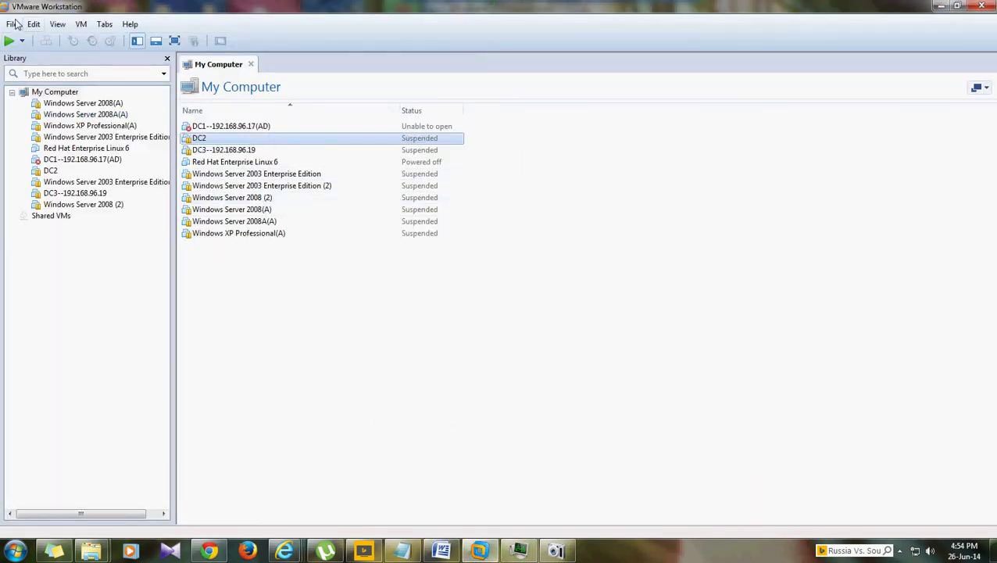
- Start a Custom new VM with Workstation 9.0 compatibility, installing from win2008.iso
left_click(13, 24)
left_click(54, 41)
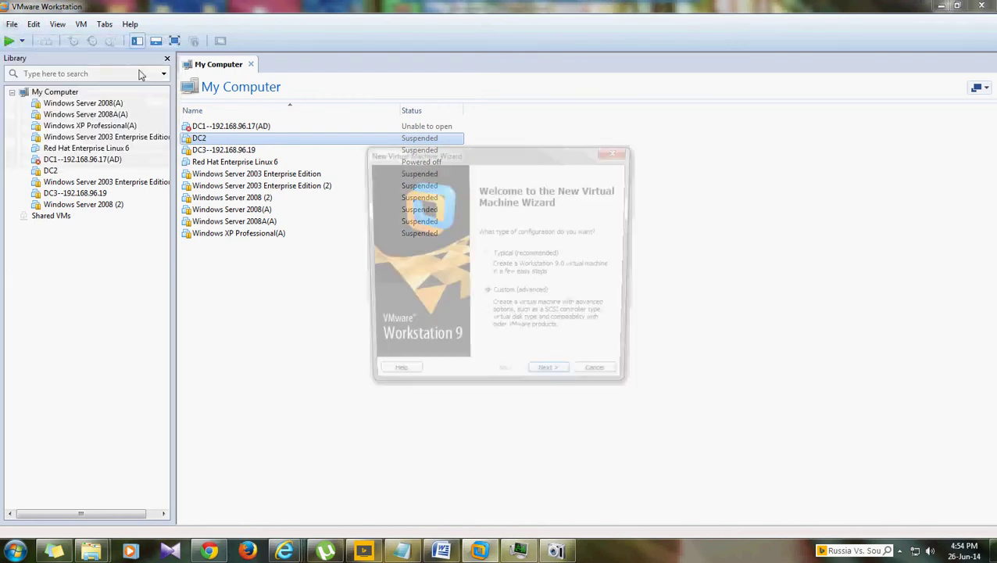
left_click(560, 381)
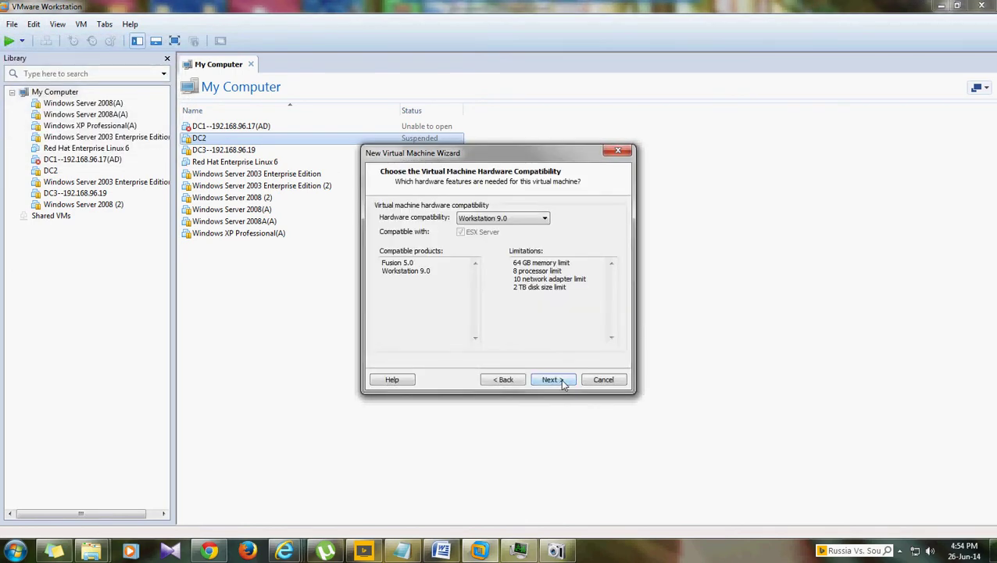
left_click(563, 382)
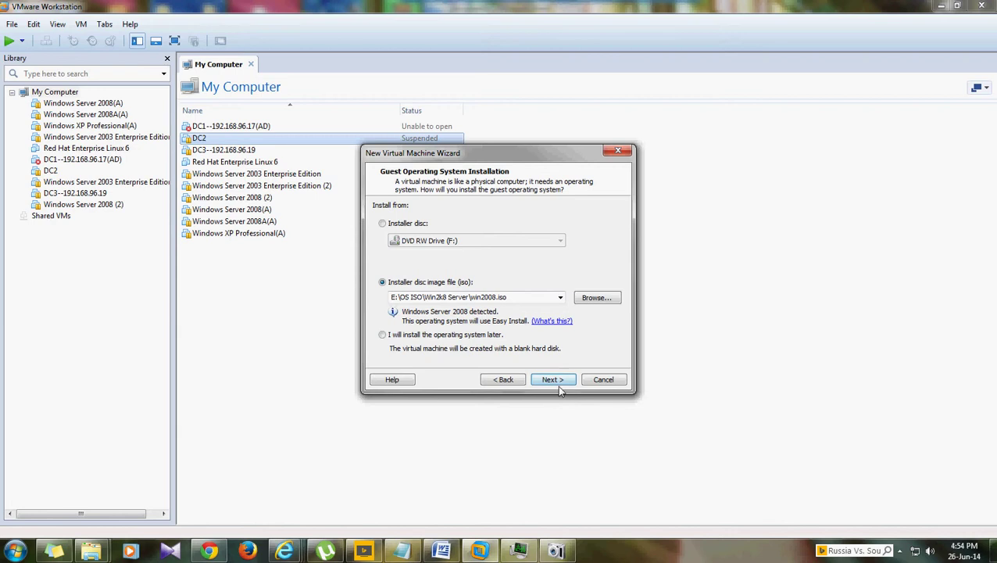
left_click(552, 380)
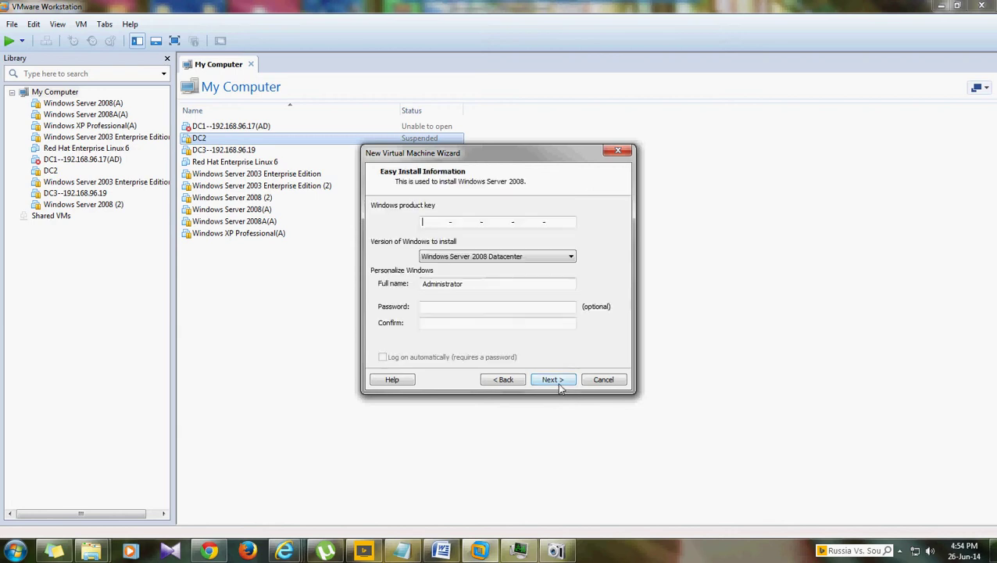
- Choose the Datacenter edition and enter and confirm the administrator password
left_click(465, 310)
type("1234")
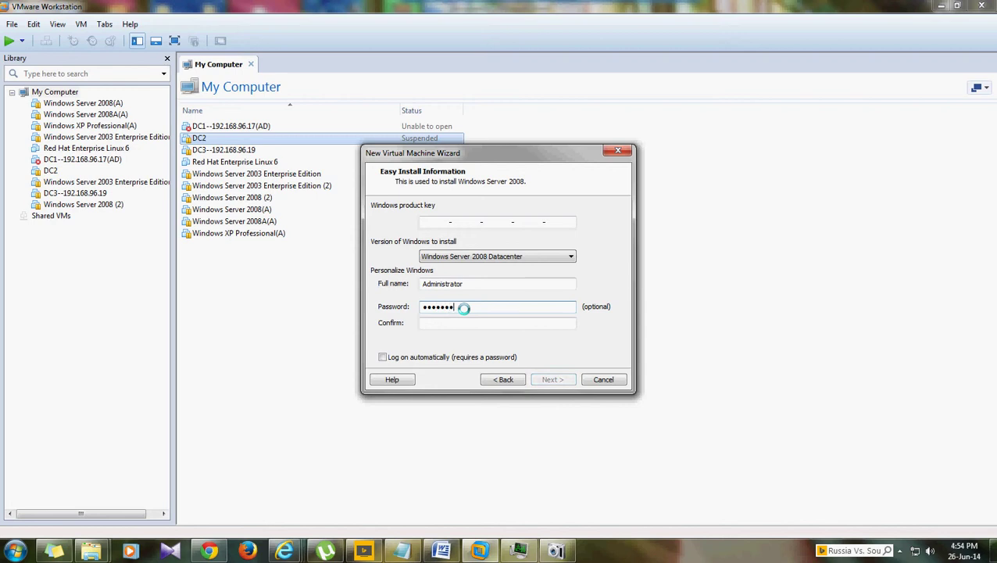
key("Tab")
type("1239")
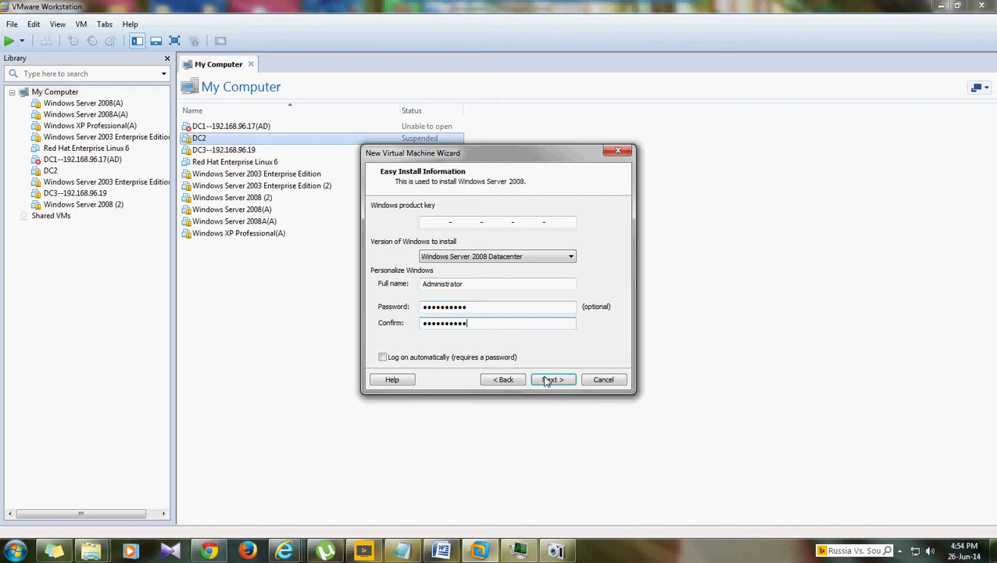
left_click(551, 380)
- Browse for a VM location, expanding Computer and New Volume (E:) to reach VMS
left_click(616, 258)
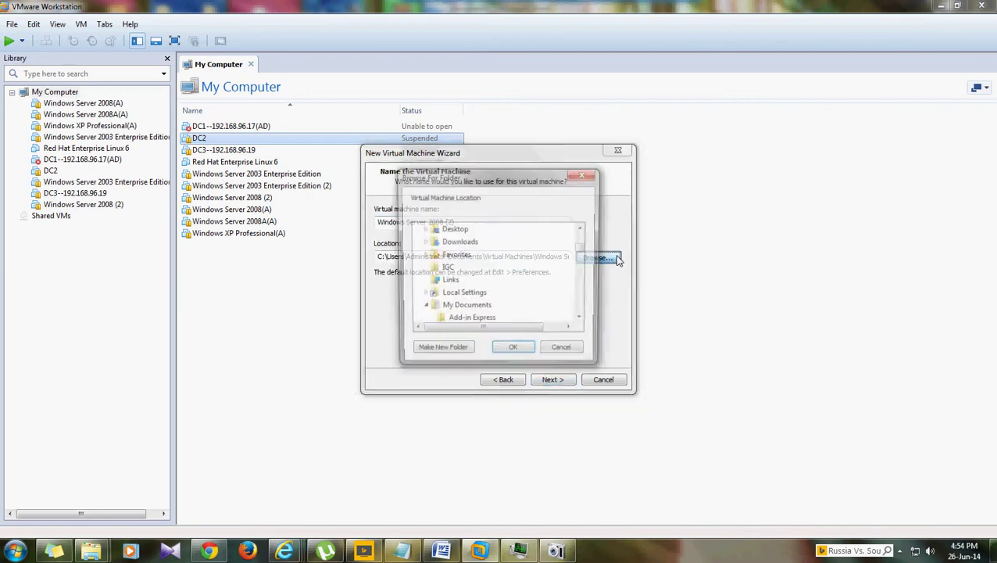
left_click_drag(584, 251, 582, 305)
left_click(452, 248)
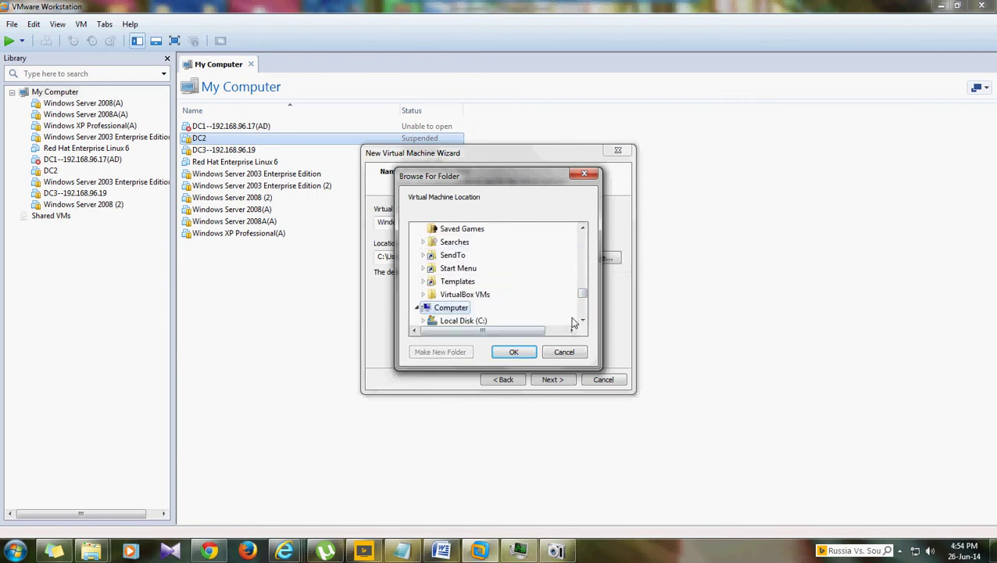
scroll(578, 320, "down", 1)
left_click(468, 307)
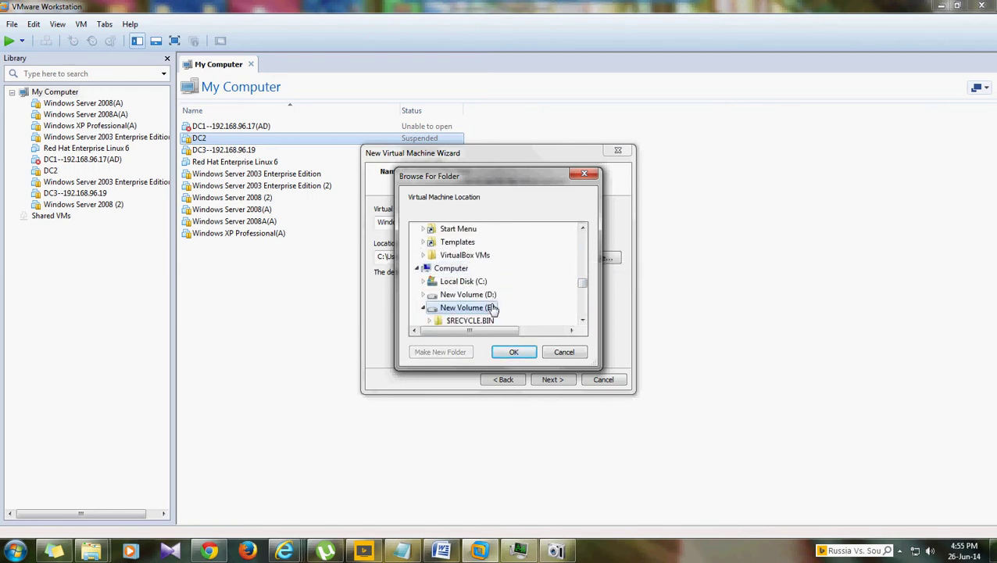
left_click(582, 320)
left_click(583, 321)
left_click(582, 321)
left_click(582, 321)
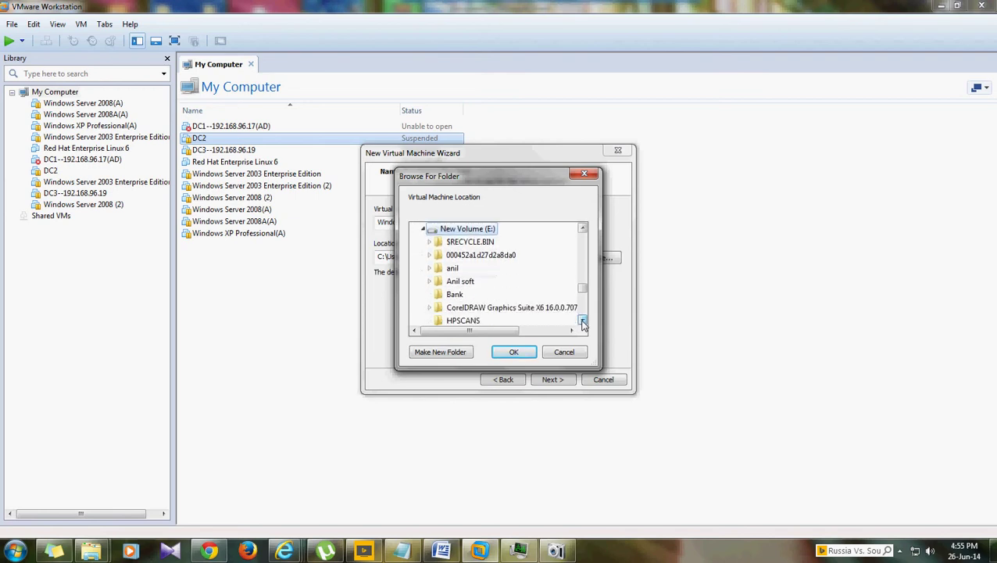
left_click(582, 320)
left_click(582, 320)
left_click(582, 320)
left_click(583, 320)
left_click(582, 321)
left_click(582, 320)
left_click(582, 321)
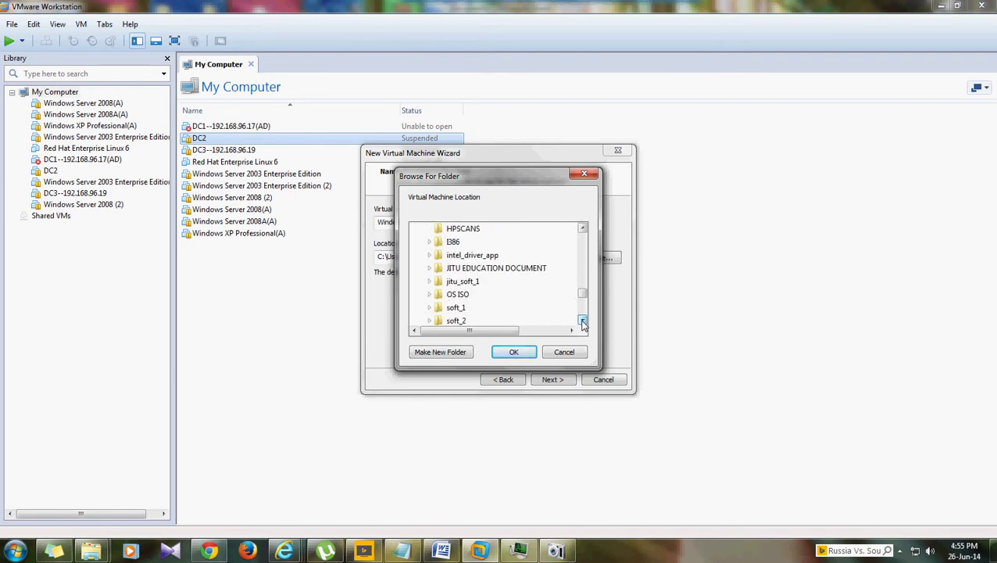
left_click(583, 320)
left_click(583, 320)
left_click(582, 320)
- Set the VM location to the E:\VMS\winserver 2008 folder and continue
left_click(582, 320)
left_click(582, 320)
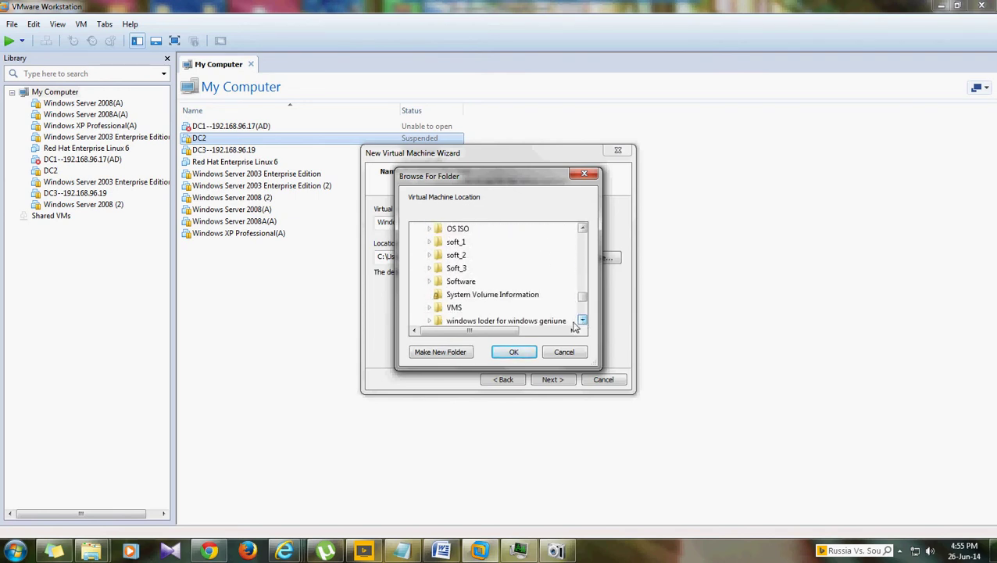
left_click(454, 307)
left_click(582, 320)
left_click(582, 320)
left_click(582, 320)
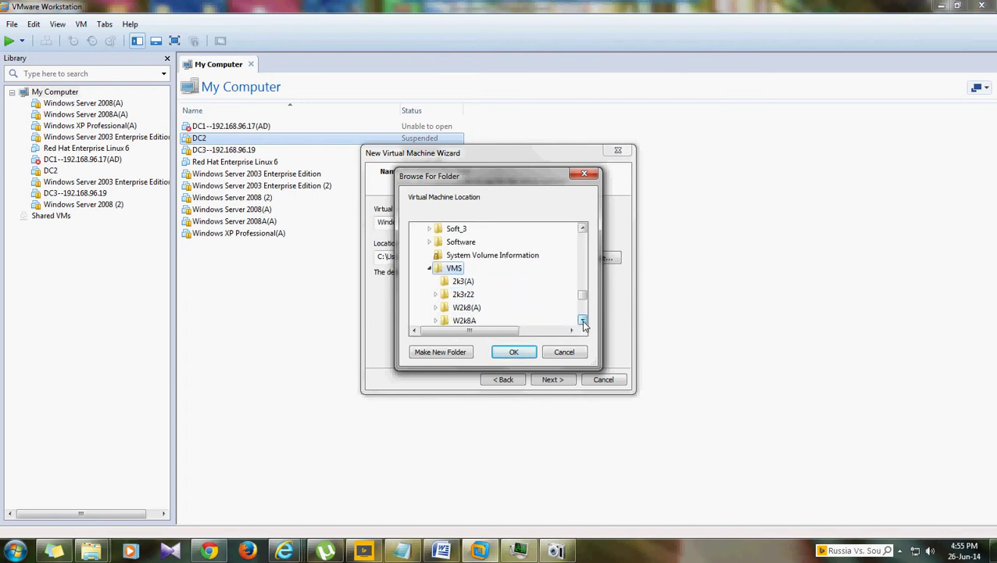
left_click(582, 320)
left_click(583, 321)
left_click(582, 320)
left_click(582, 320)
left_click(582, 320)
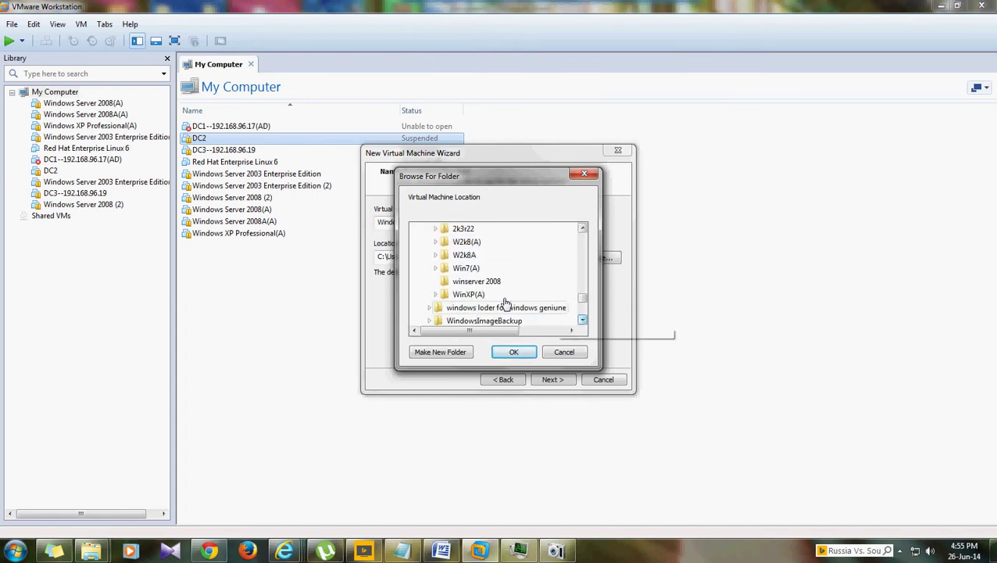
left_click(501, 290)
left_click(513, 352)
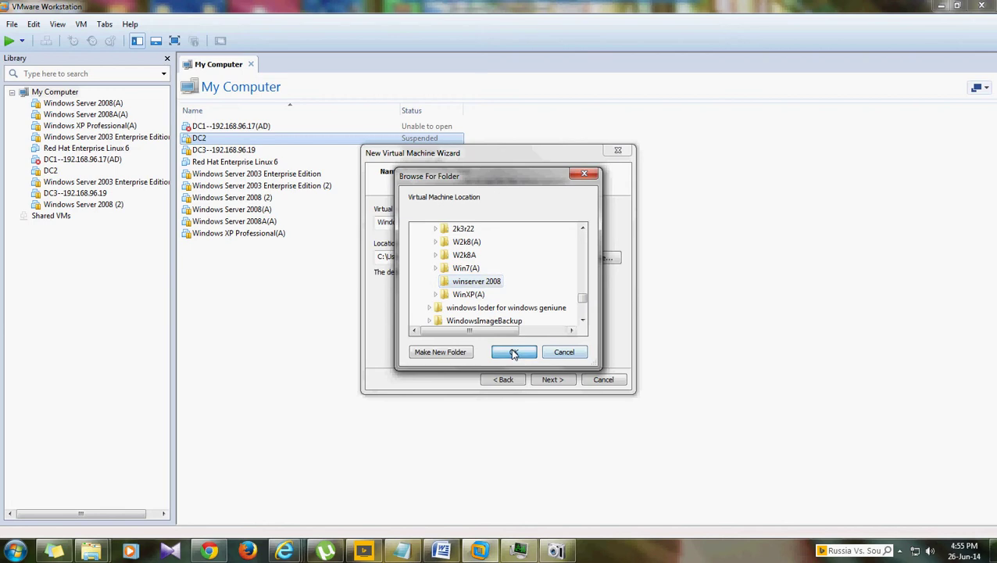
left_click(552, 380)
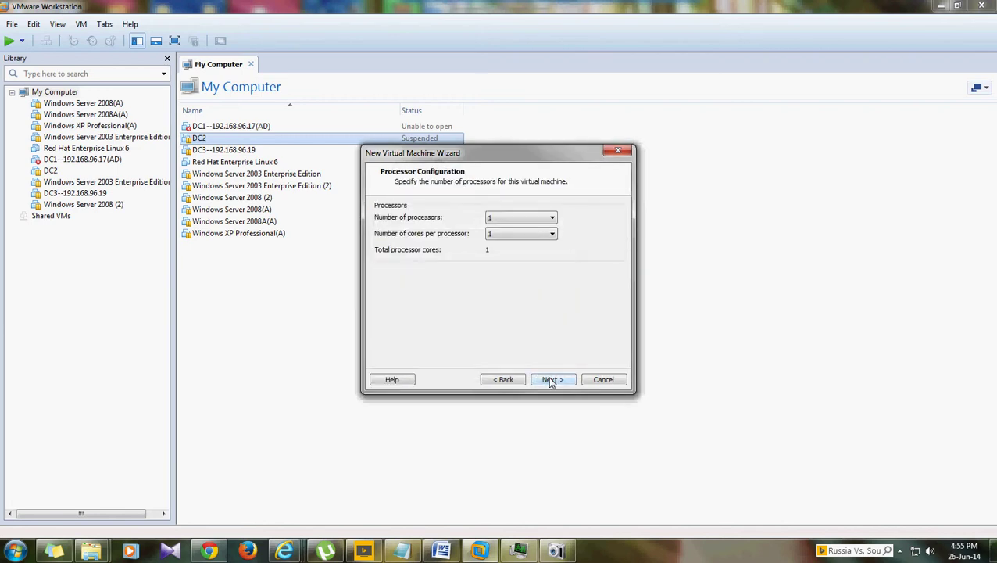
- Keep one processor and give the VM 512 MB of memory
left_click(552, 380)
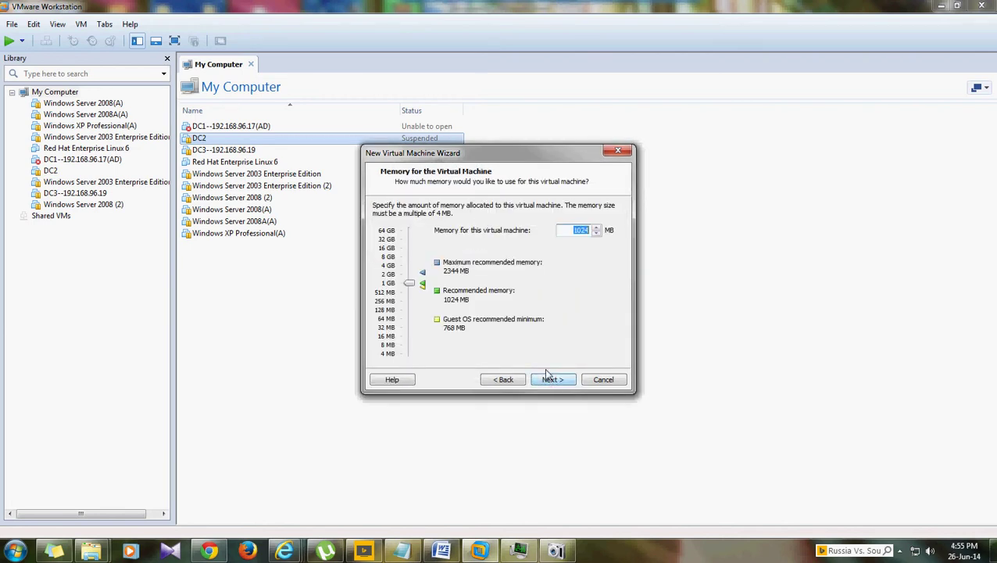
type("5")
key("BackSpace")
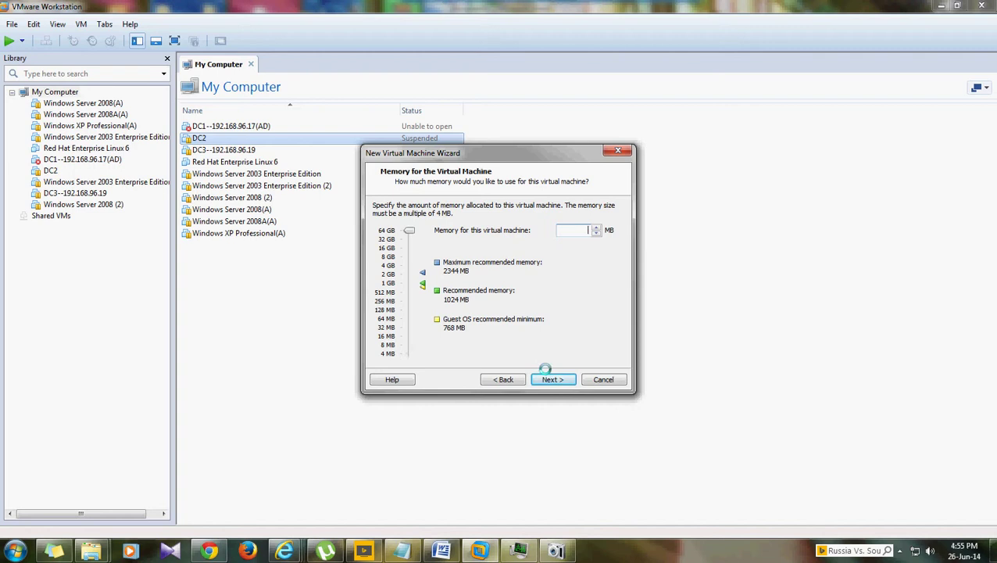
type("512")
left_click(561, 380)
- Accept default network, LSI Logic SAS controller, and a new 40 GB split disk, then finish
left_click(561, 381)
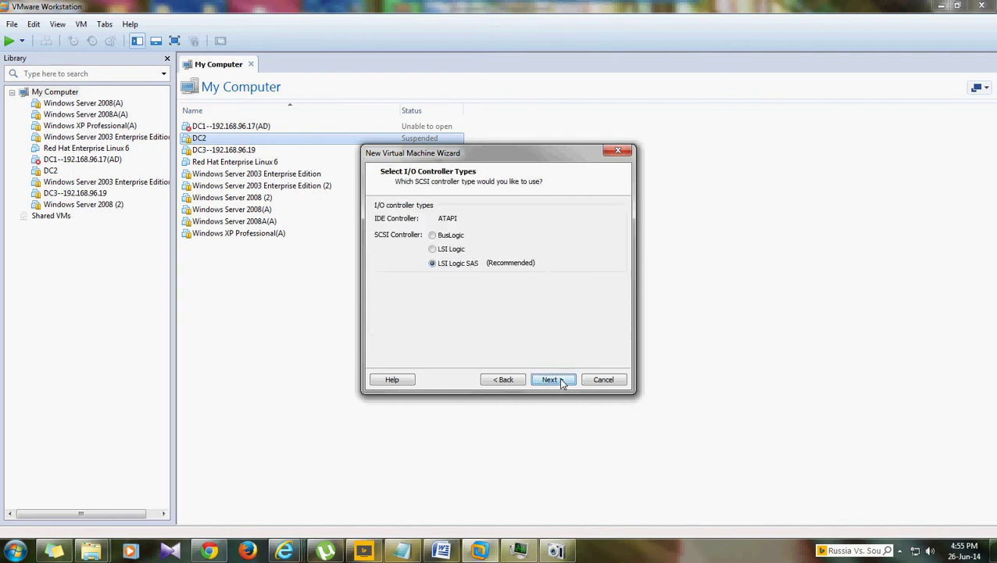
left_click(561, 380)
left_click(561, 380)
left_click(561, 380)
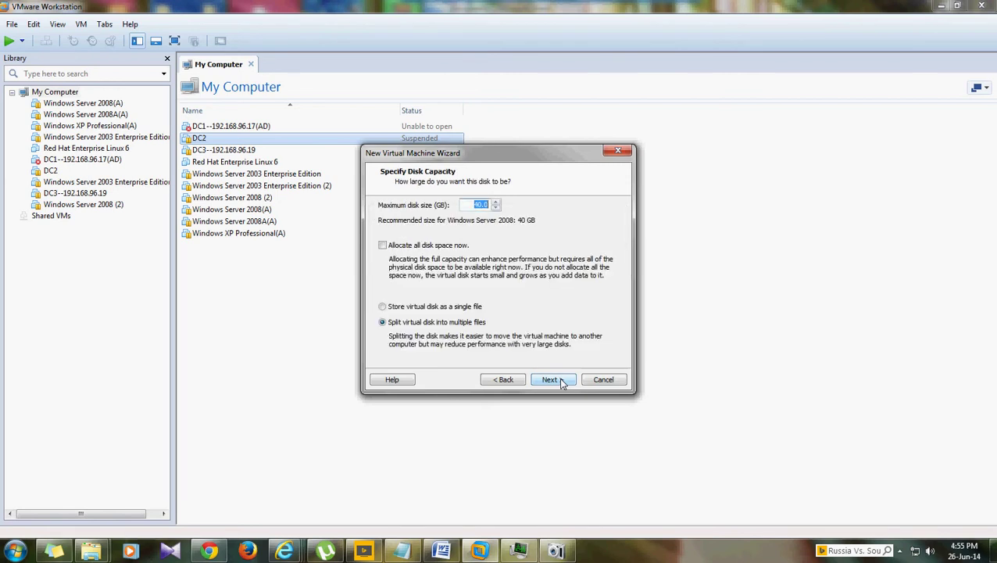
left_click(550, 379)
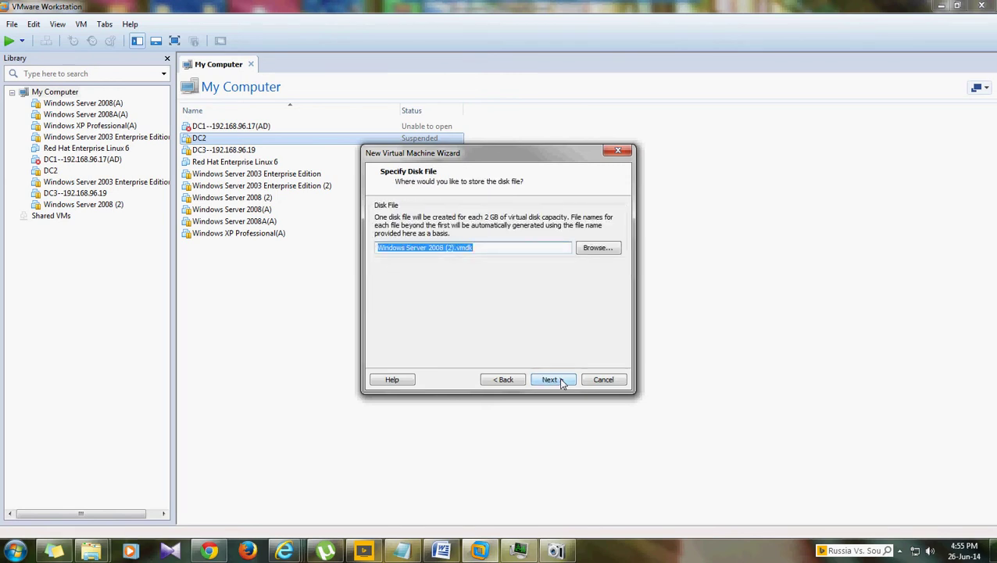
left_click(561, 380)
left_click(561, 380)
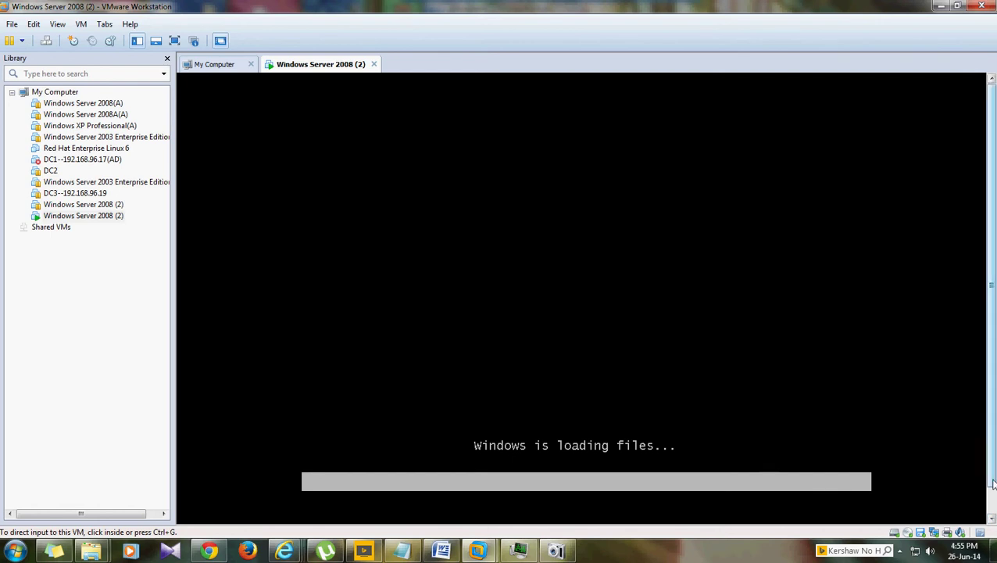
- Boot the VM from the Windows Server 2008 install disc until the grey setup background appears
left_click_drag(993, 486, 992, 516)
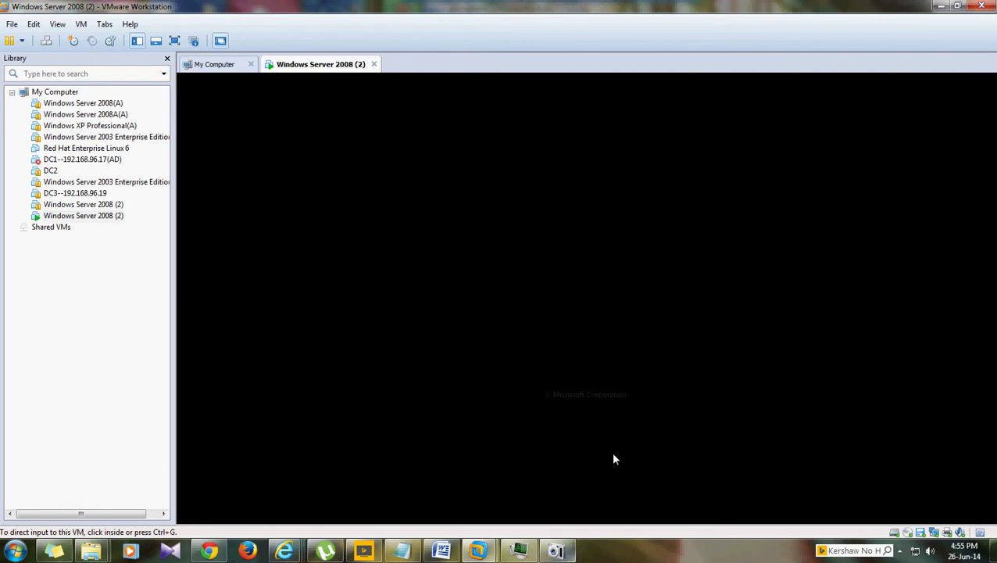
left_click(582, 425)
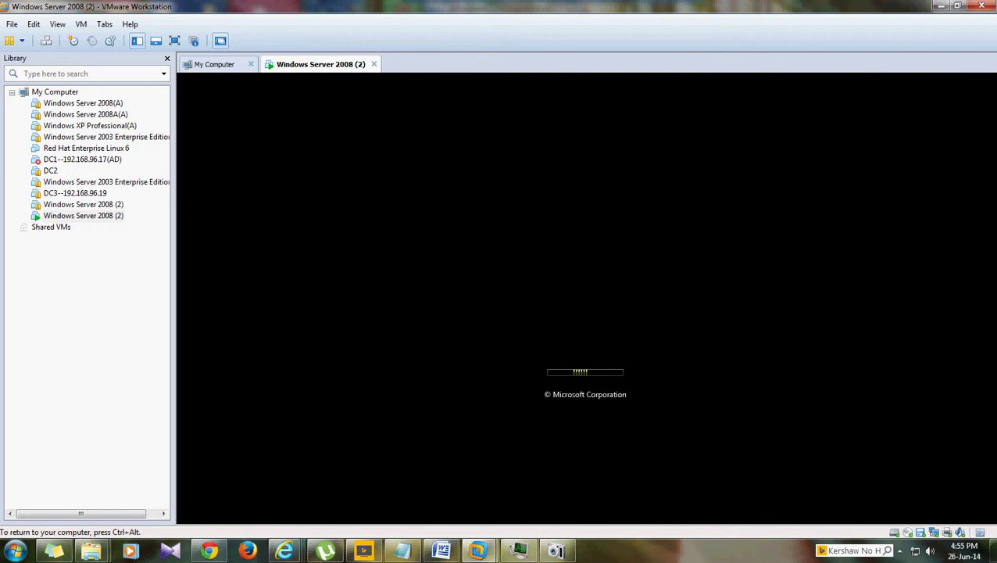
key("ctrl+alt")
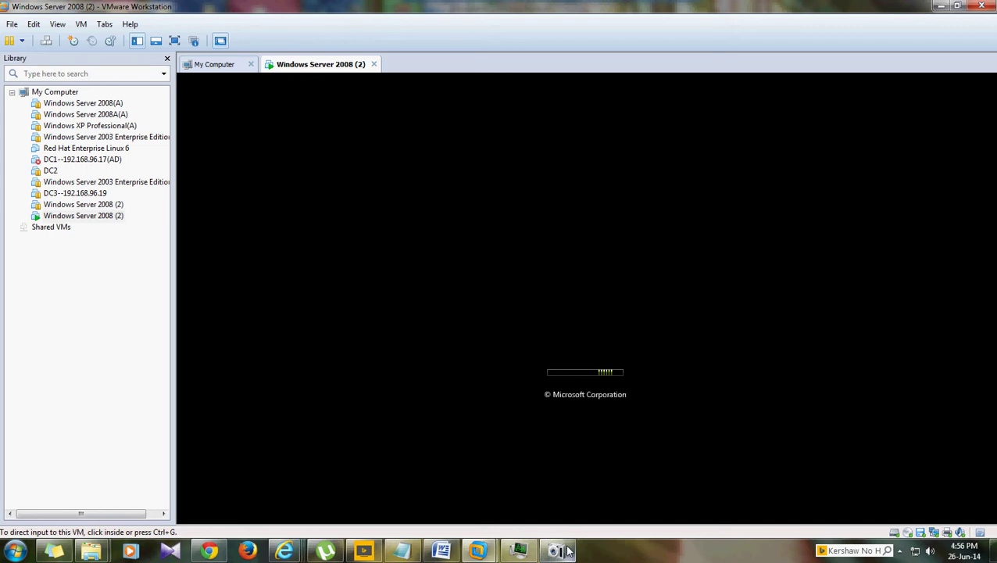
mouse_move(564, 551)
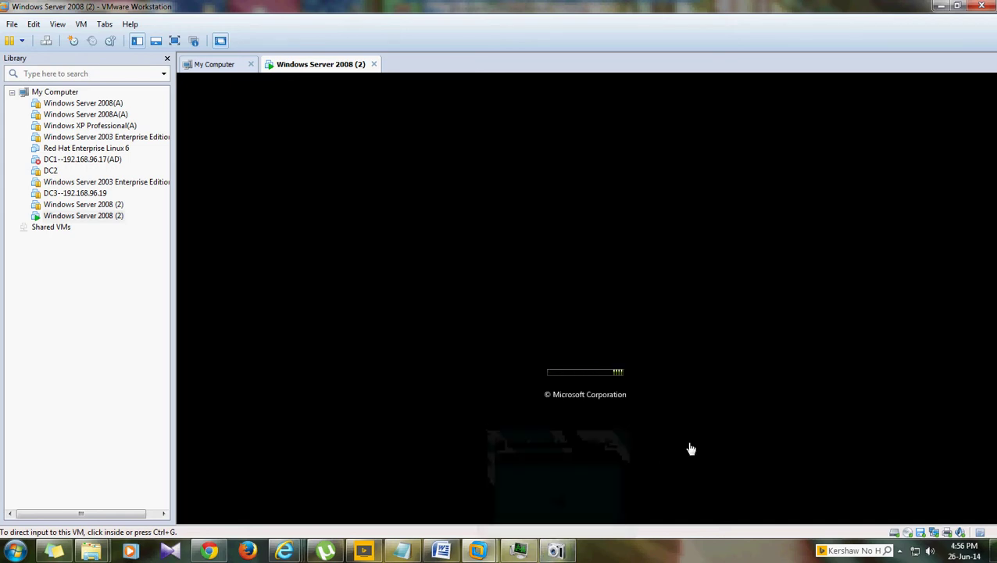
left_click(555, 551)
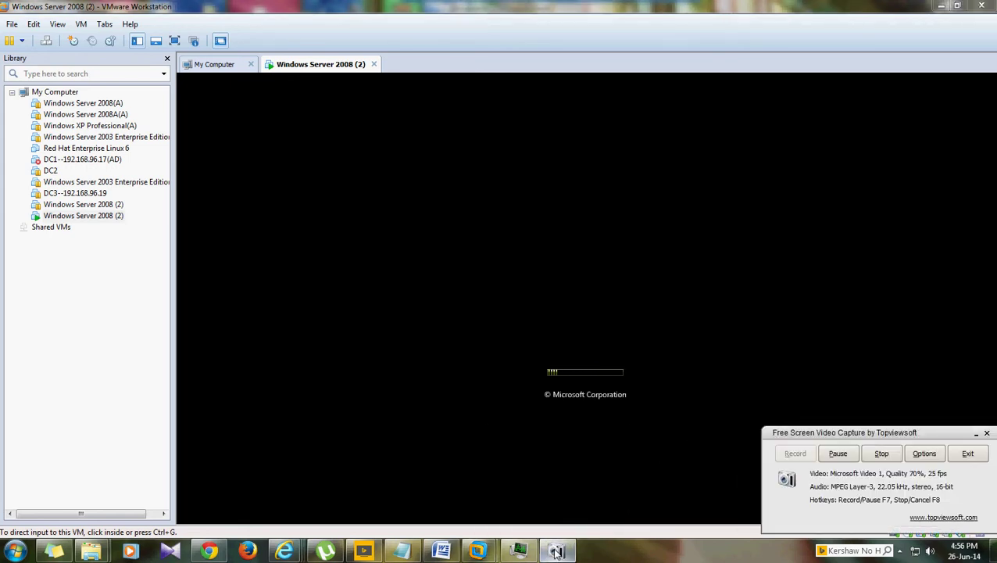
left_click(976, 433)
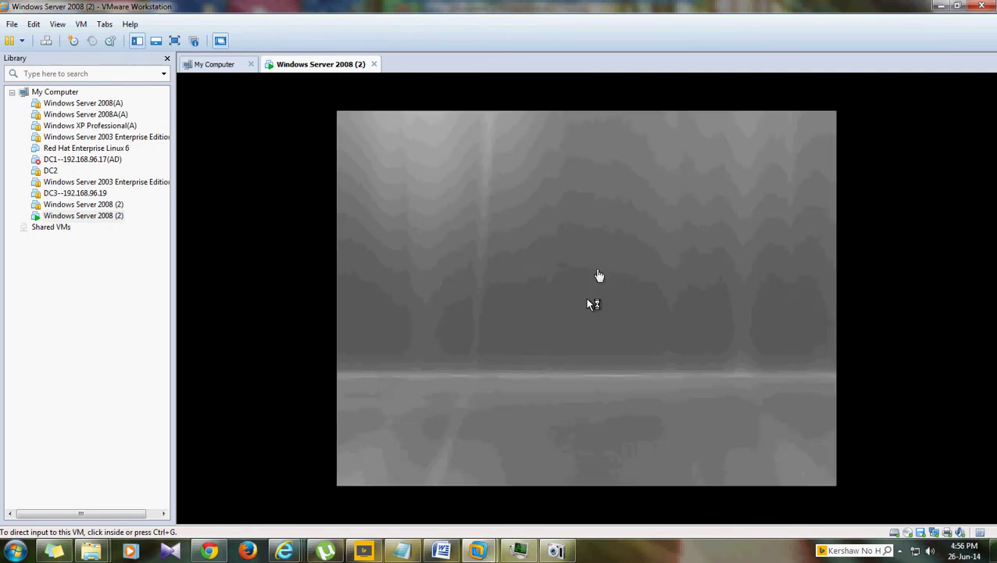
left_click(401, 551)
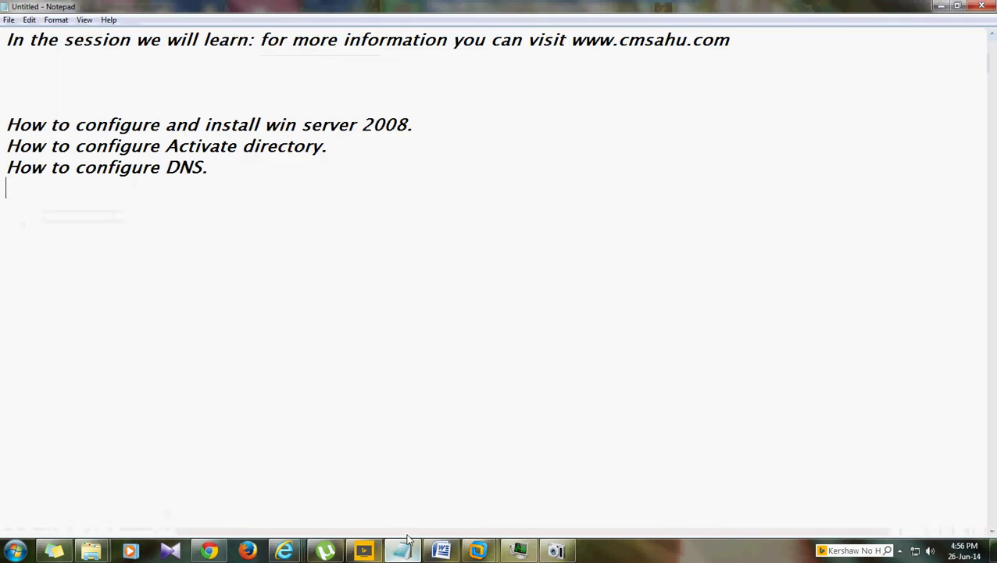
left_click_drag(415, 124, 12, 112)
key("alt+Tab")
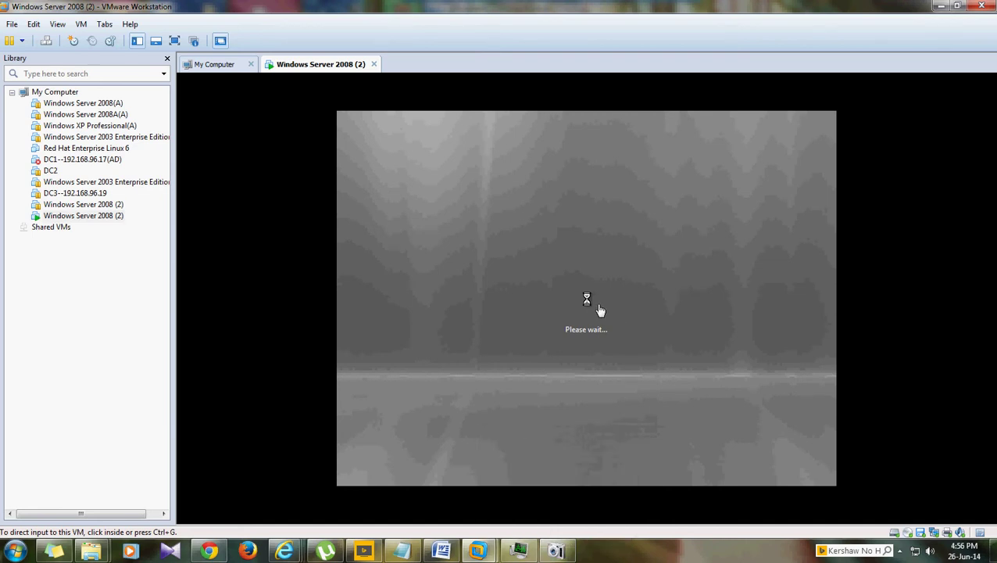
- Close the Library pane, turn off automatic activation, and skip entering a product key
left_click(166, 58)
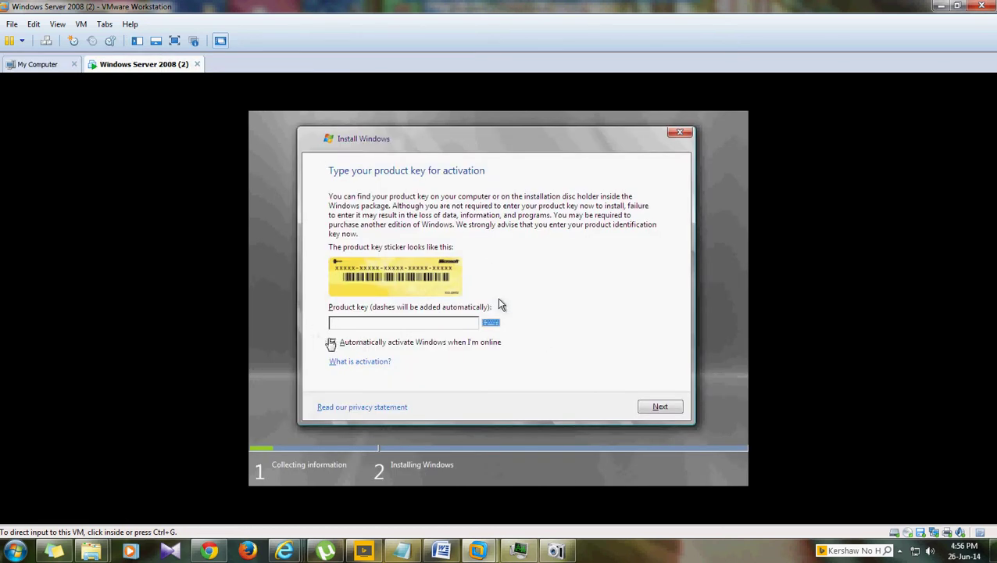
left_click(333, 346)
left_click(333, 343)
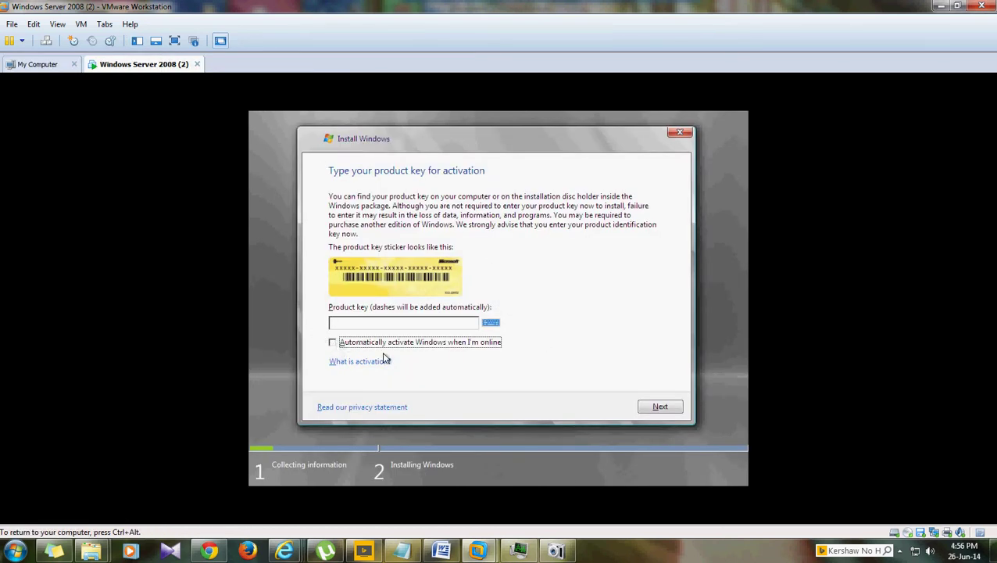
left_click(673, 412)
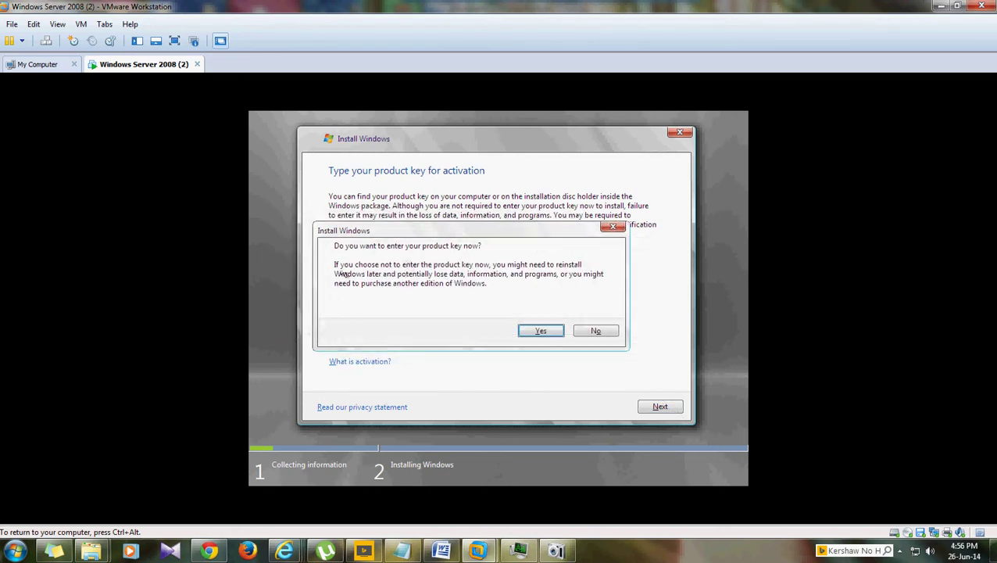
left_click(608, 335)
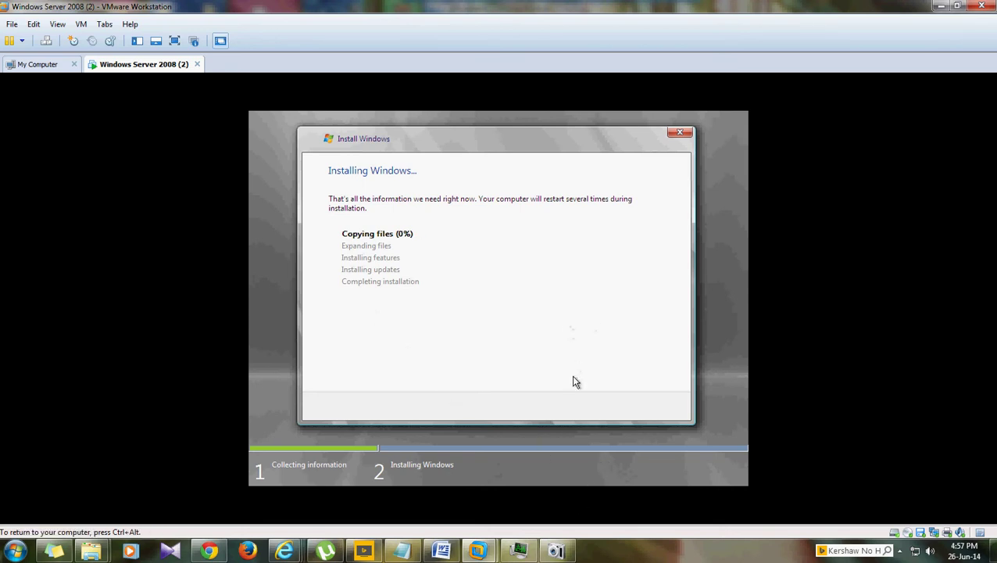
- Wait while setup copies and expands files, installs features and updates, and restarts
mouse_move(556, 547)
left_click(542, 250)
key("ctrl+alt")
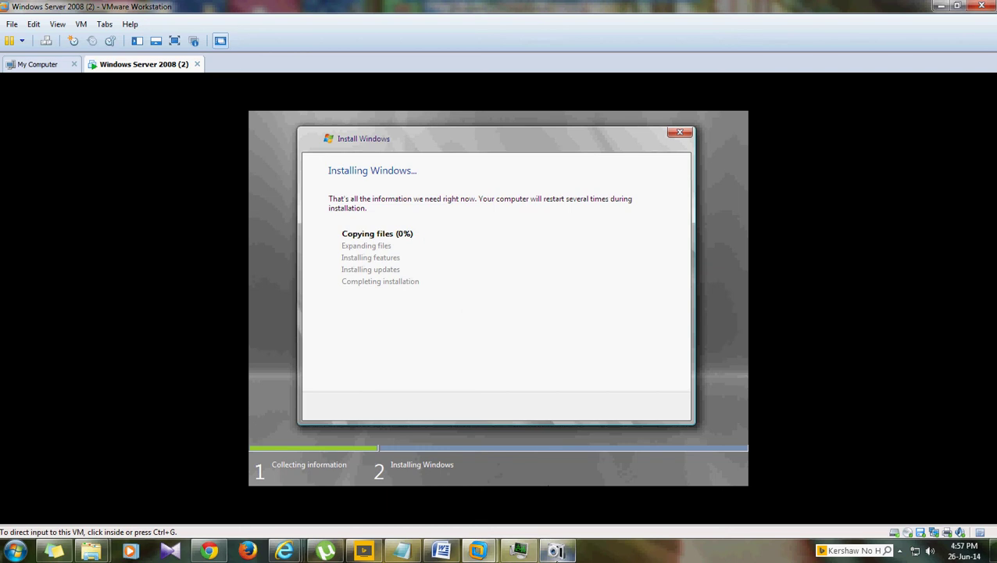
left_click(557, 550)
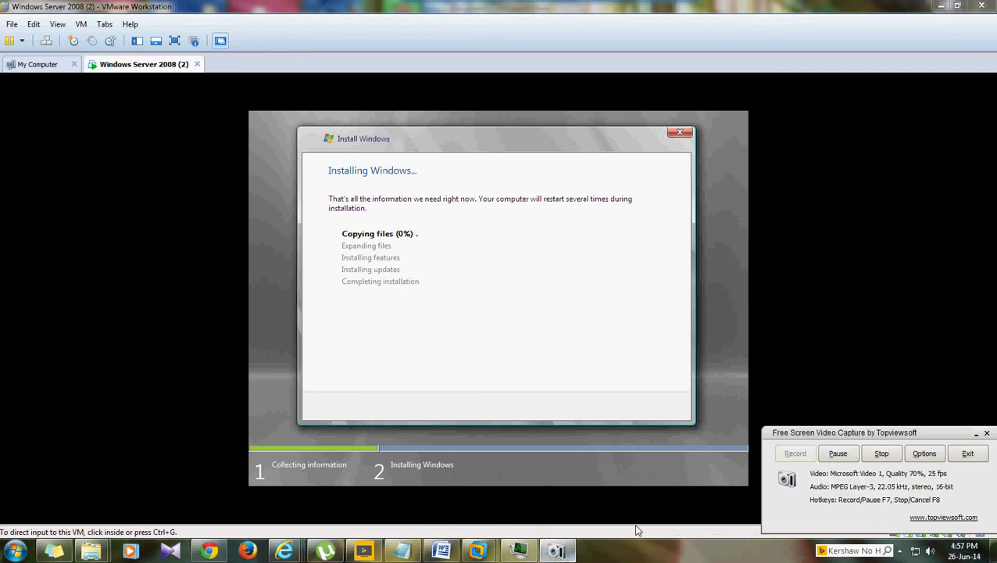
left_click(838, 453)
left_click(796, 454)
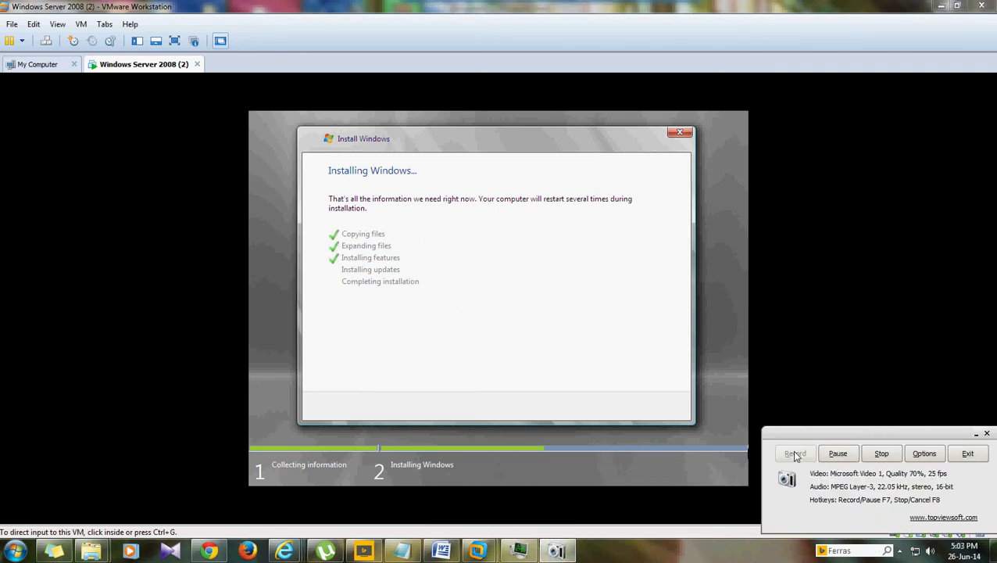
left_click(975, 435)
key("ctrl+g")
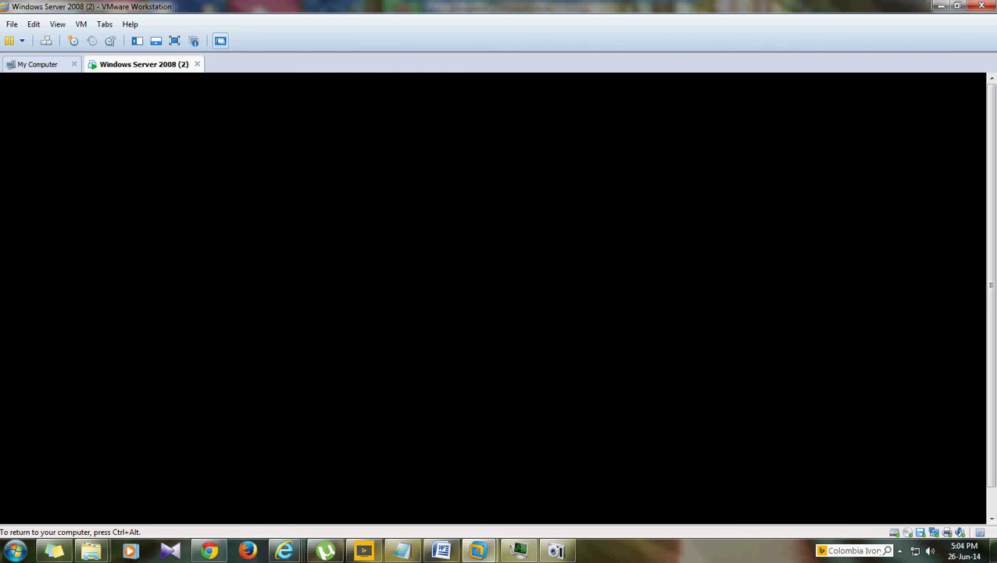
- Wait through the reboot and 'Please wait while Windows sets up your computer' to Completing installation
key("ctrl+alt")
left_click(469, 326)
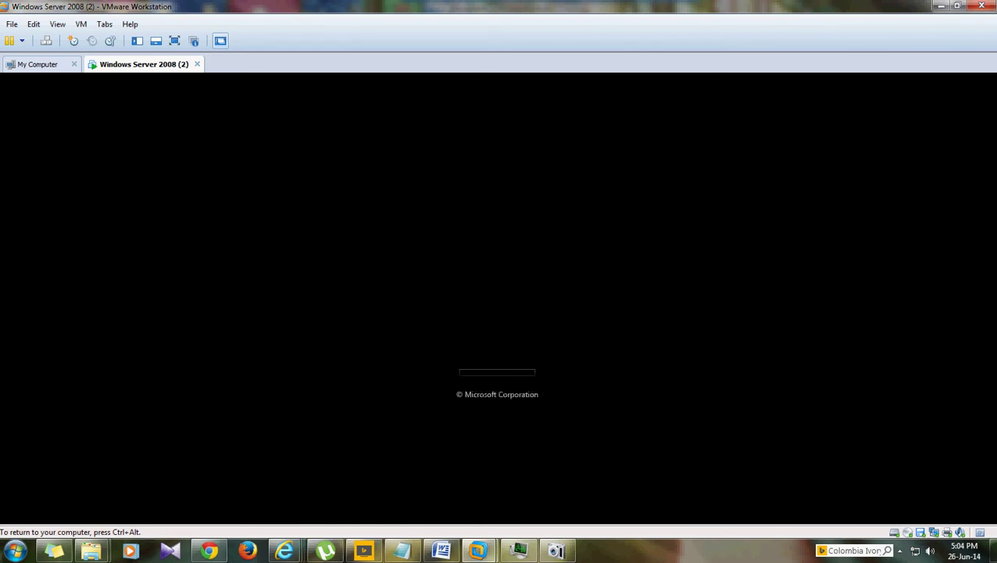
key("ctrl+alt")
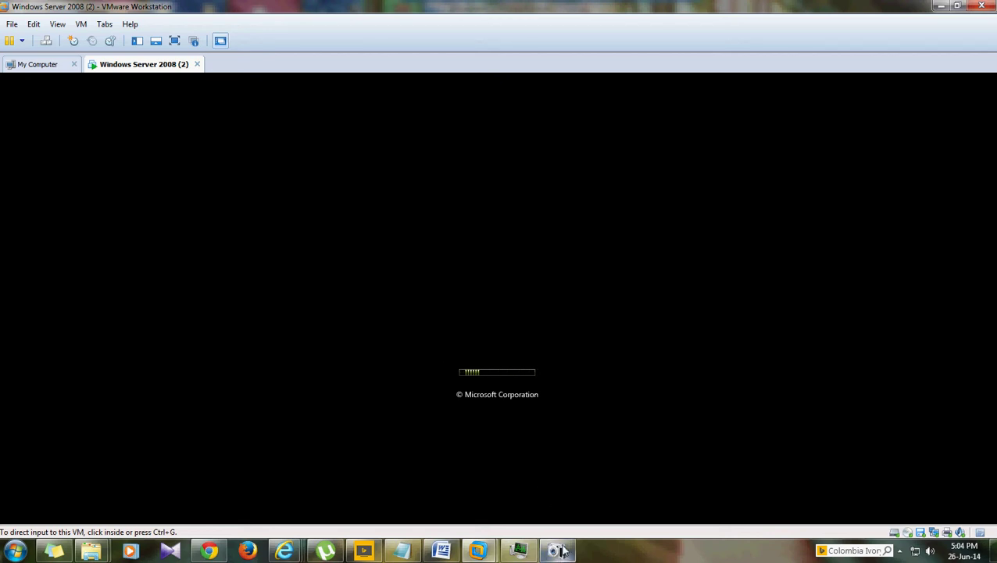
mouse_move(555, 552)
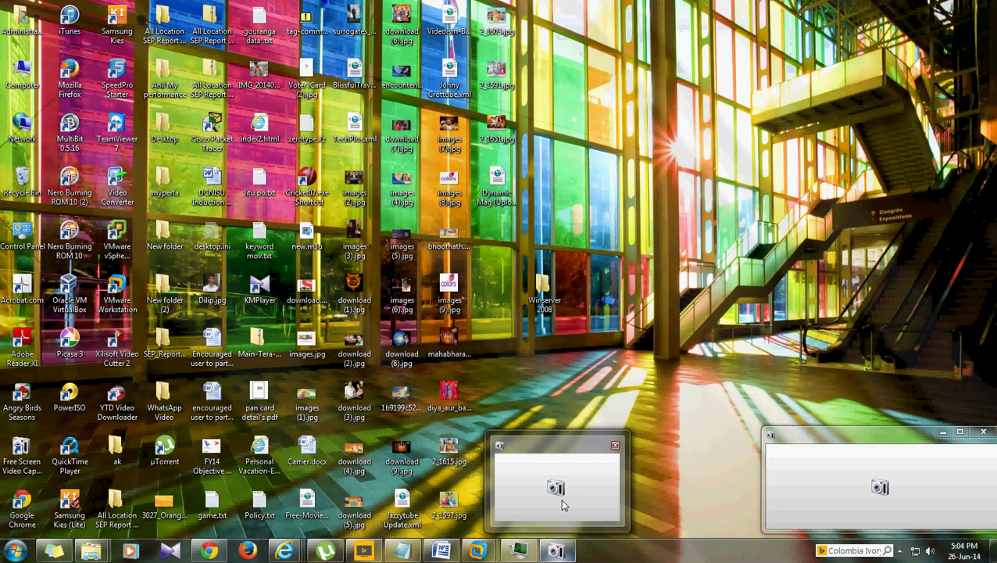
left_click(561, 502)
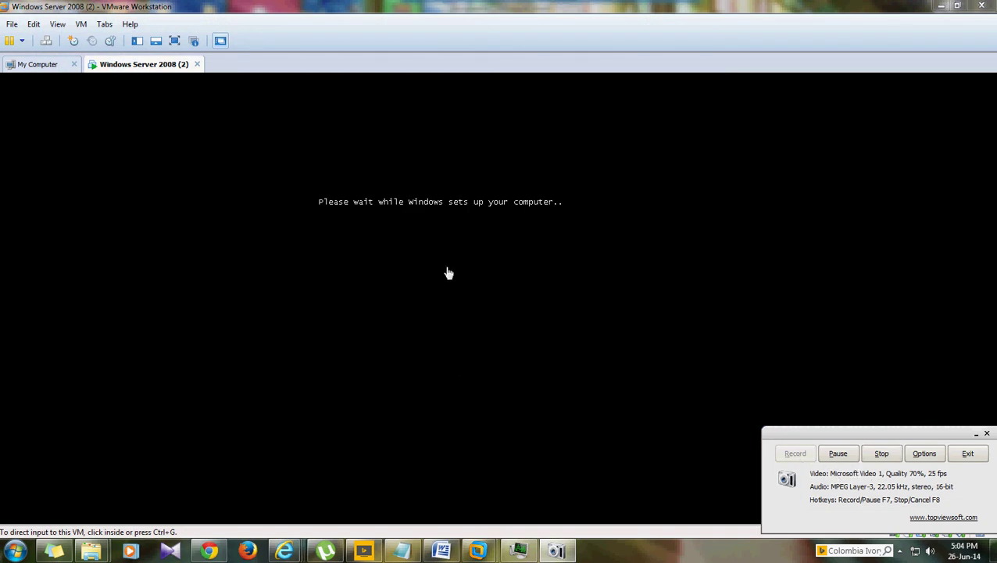
left_click(580, 314)
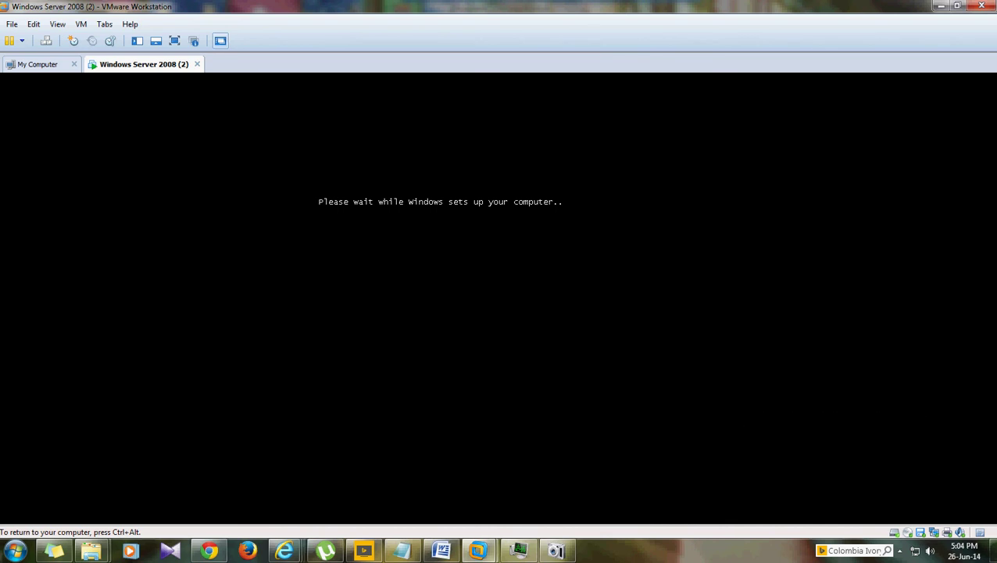
key("ctrl+alt")
left_click(528, 480)
key("ctrl+alt")
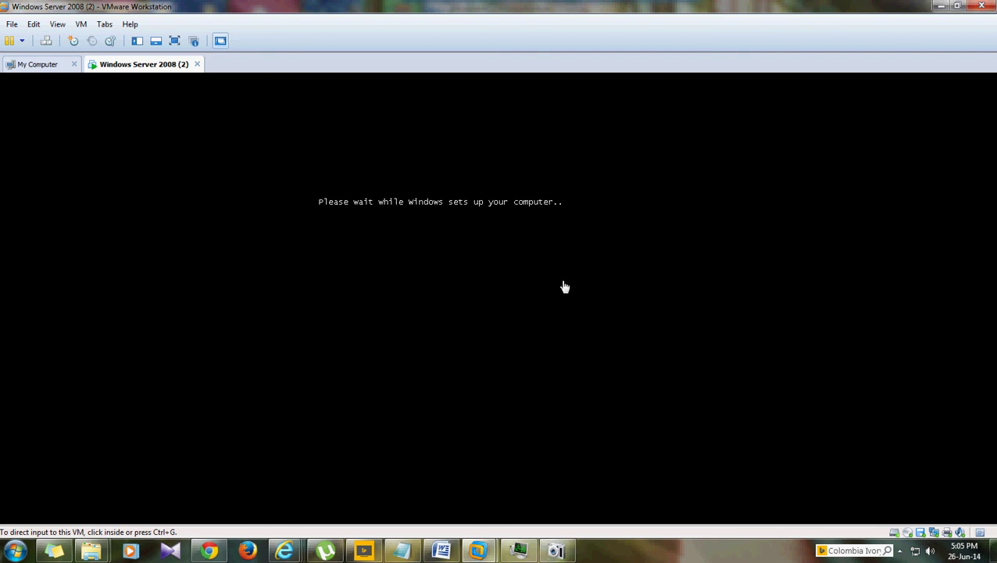
left_click(558, 551)
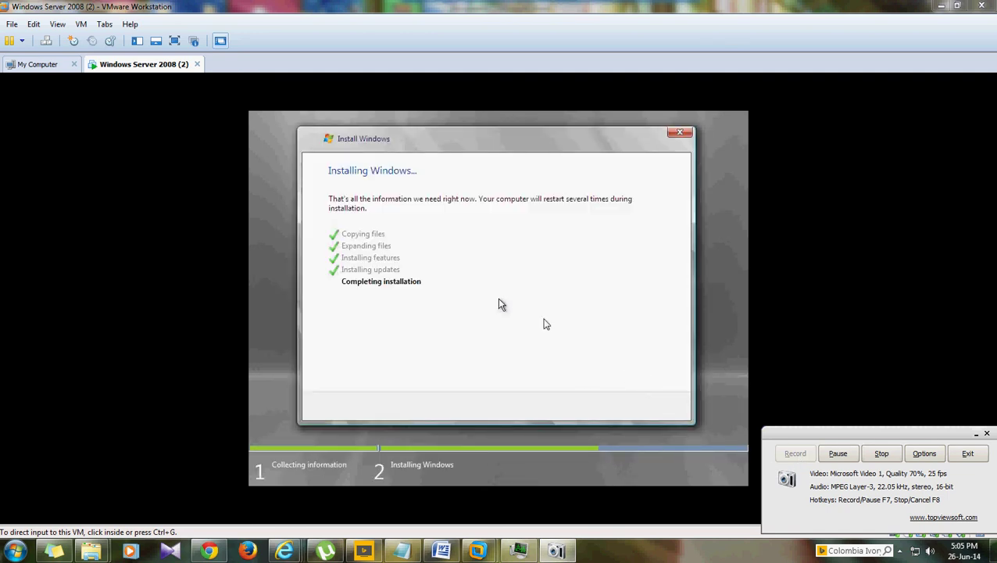
- Wait for Completing installation to finish and the VM to reboot into Windows Server 2008 Datacenter
left_click(501, 303)
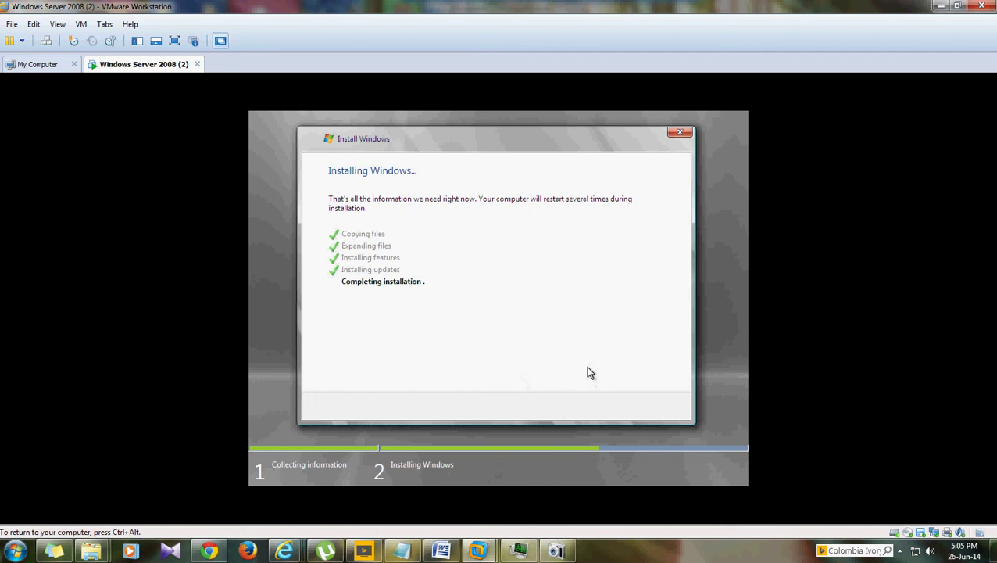
key("ctrl+alt")
left_click(467, 363)
key("ctrl+alt")
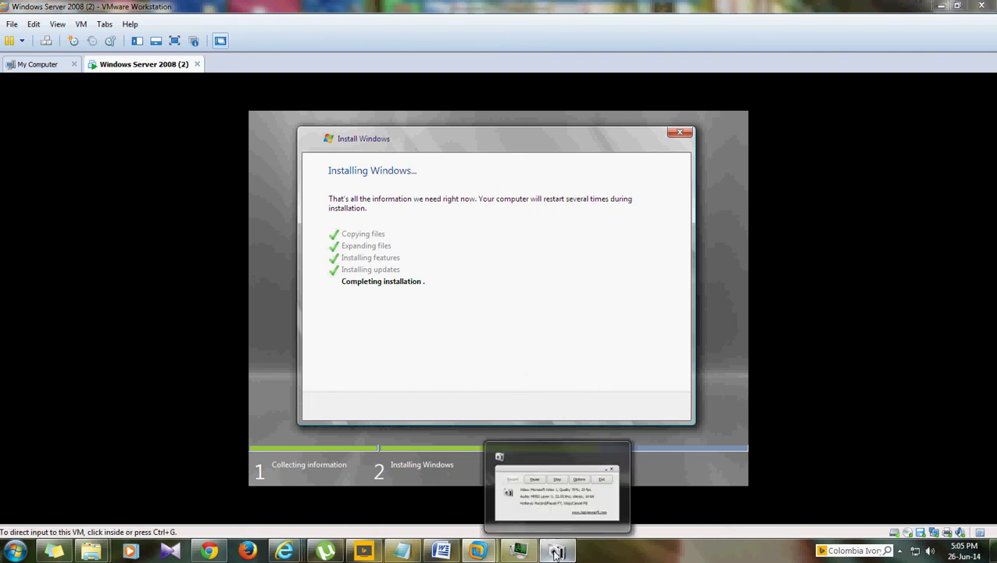
left_click(555, 550)
left_click(798, 457)
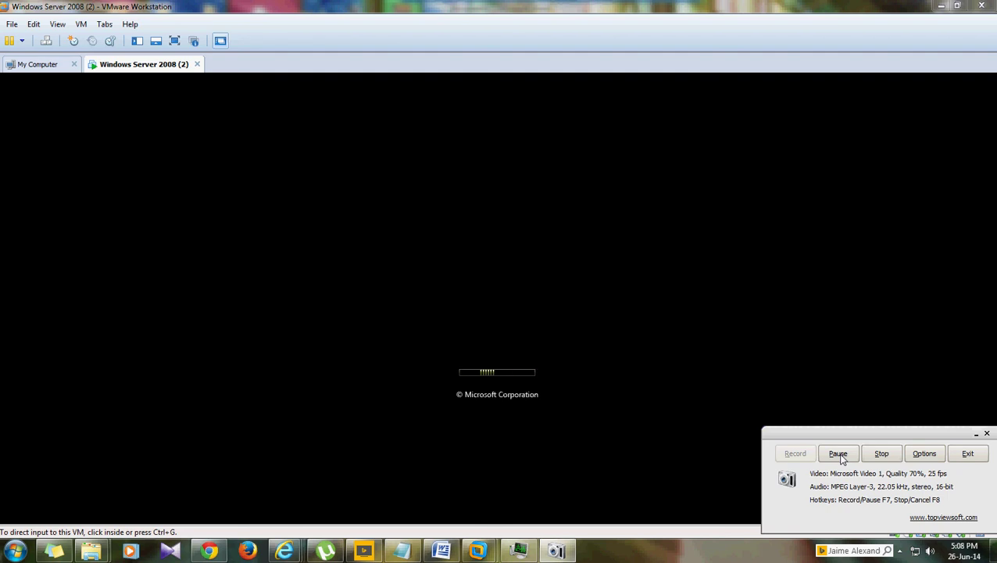
left_click(837, 455)
left_click(796, 455)
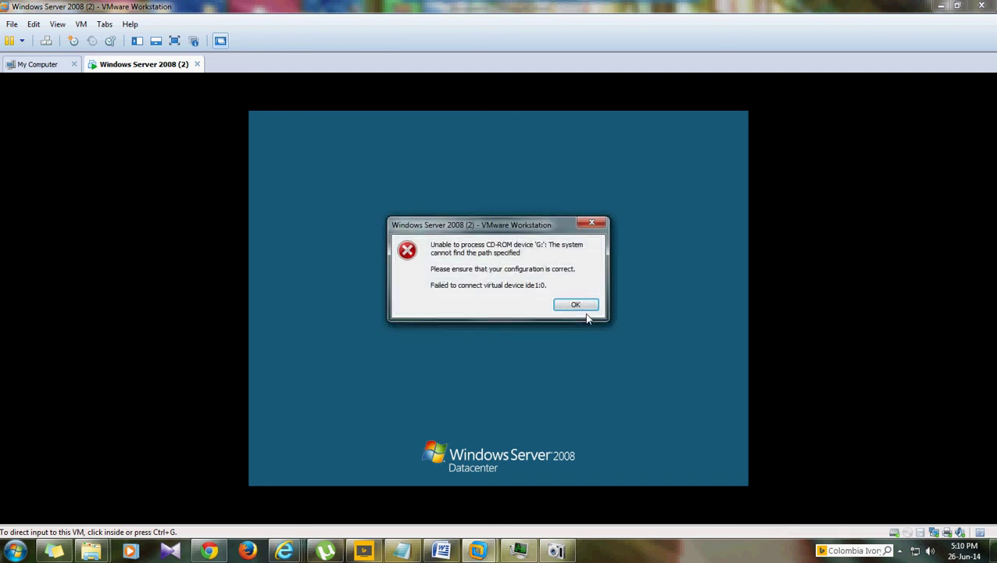
- Dismiss the CD-ROM device G: error and wait for the Windows Server 2008 desktop
left_click(576, 306)
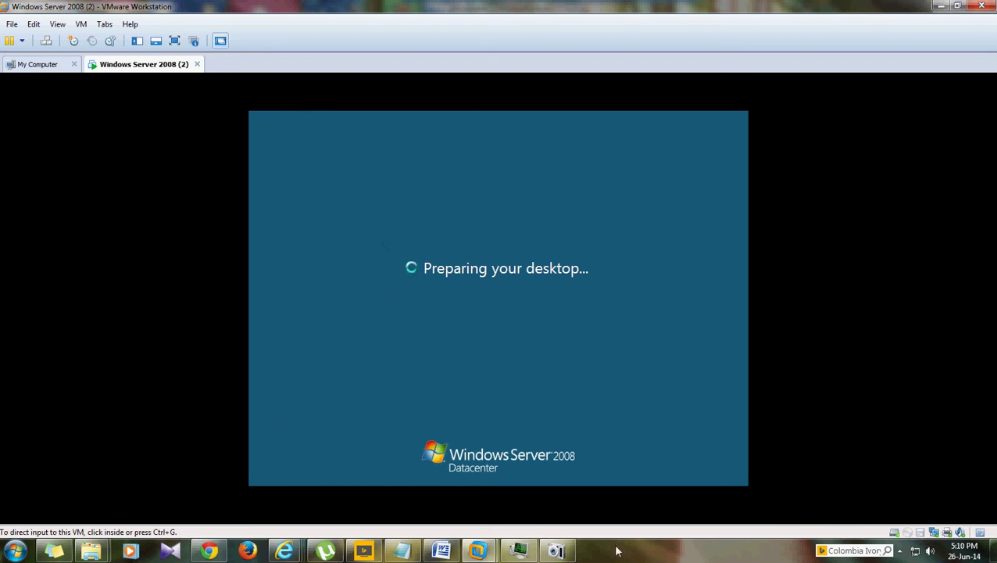
mouse_move(557, 550)
left_click(556, 550)
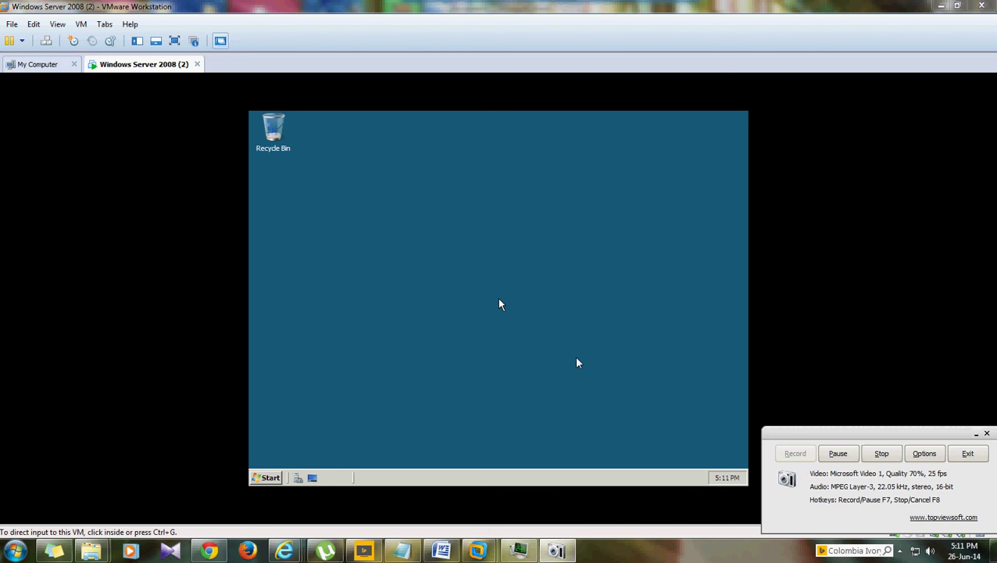
- Bring up the guest's Initial Configuration Tasks window and let its time zone, network and computer-name details load
left_click(974, 435)
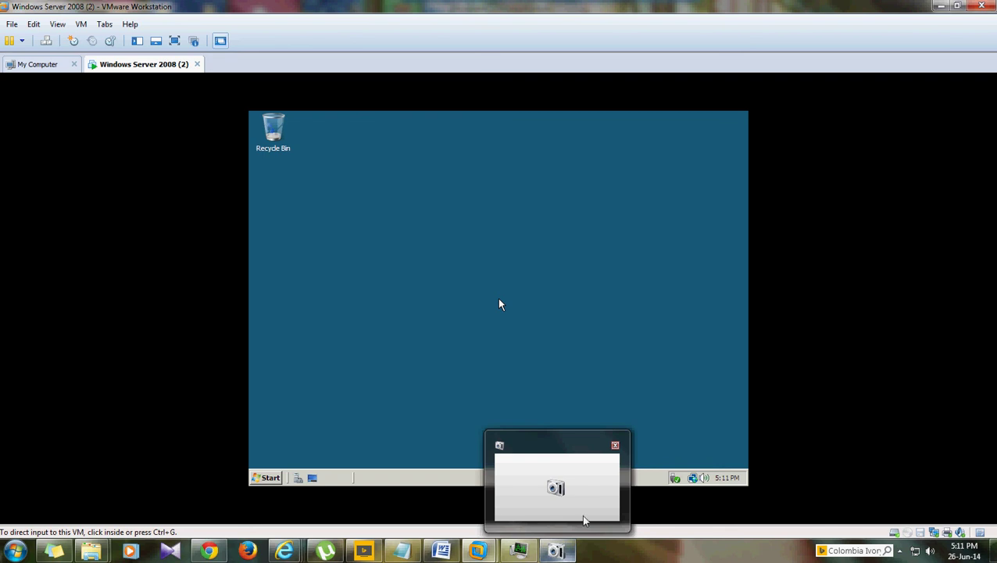
left_click(656, 506)
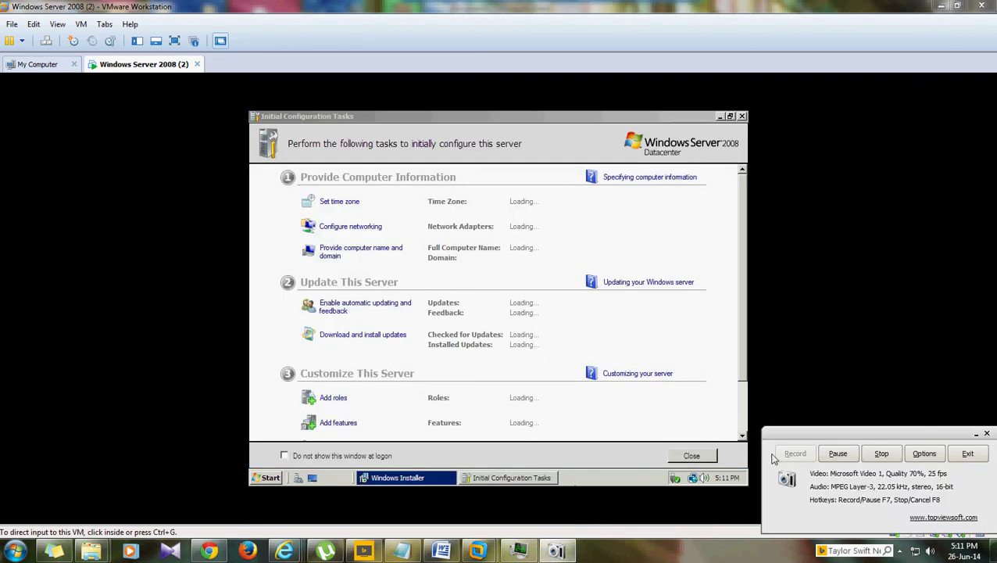